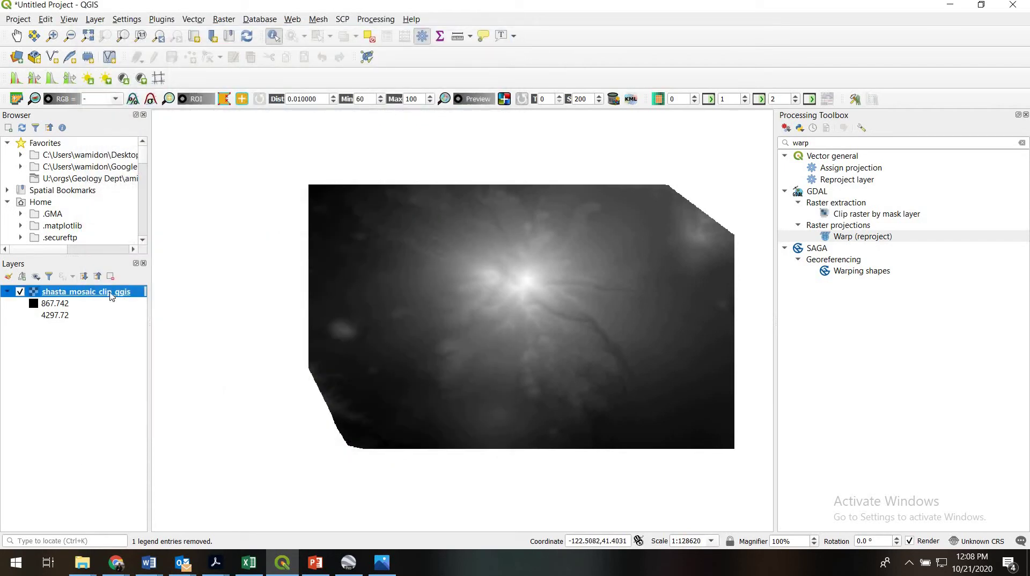
{"action": "right_click", "coordinate": [110, 293]}
{"action": "key", "text": "Return"}
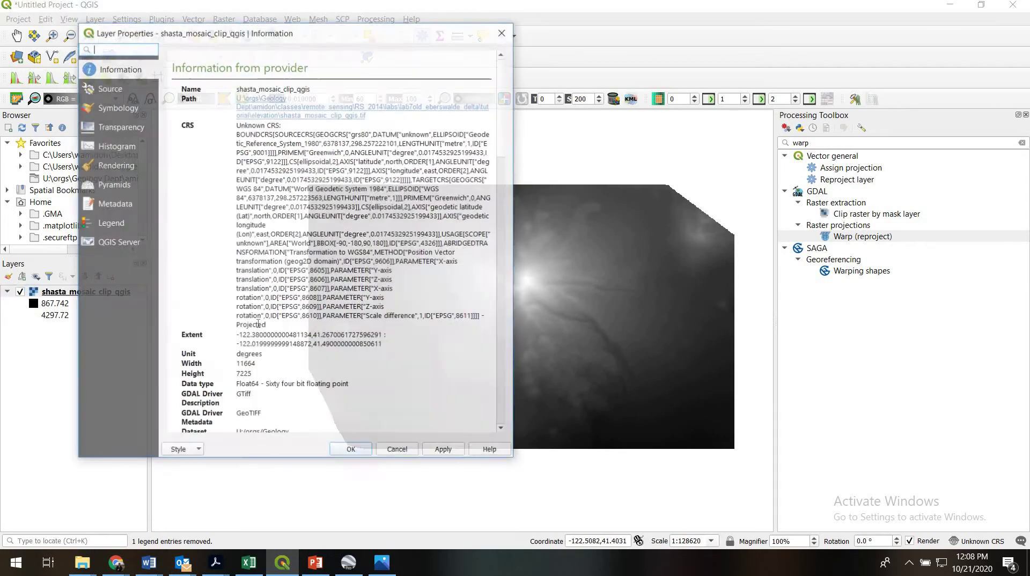
{"action": "left_click_drag", "start_coordinate": [349, 385], "coordinate": [236, 386]}
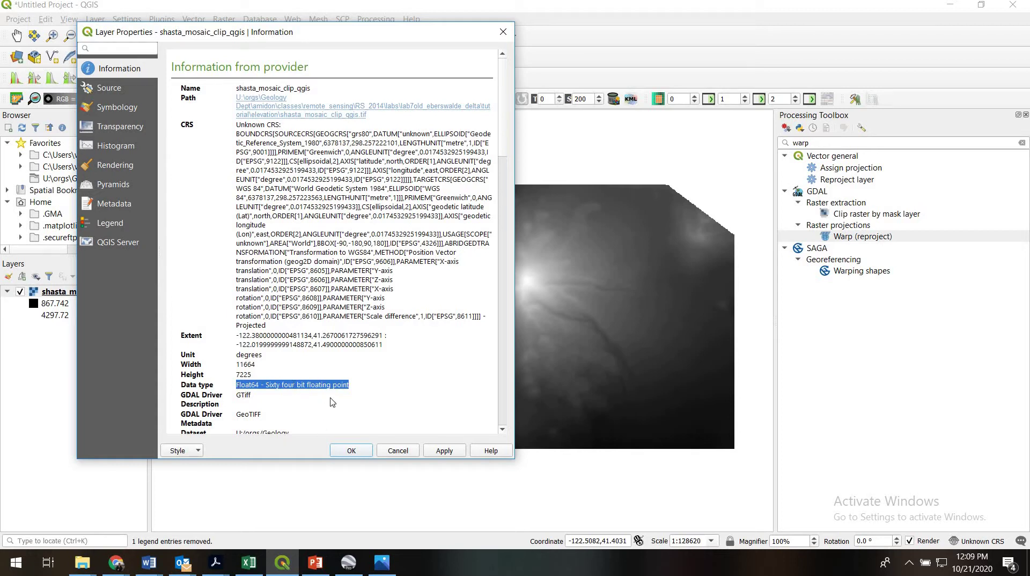
{"action": "left_click", "coordinate": [397, 452]}
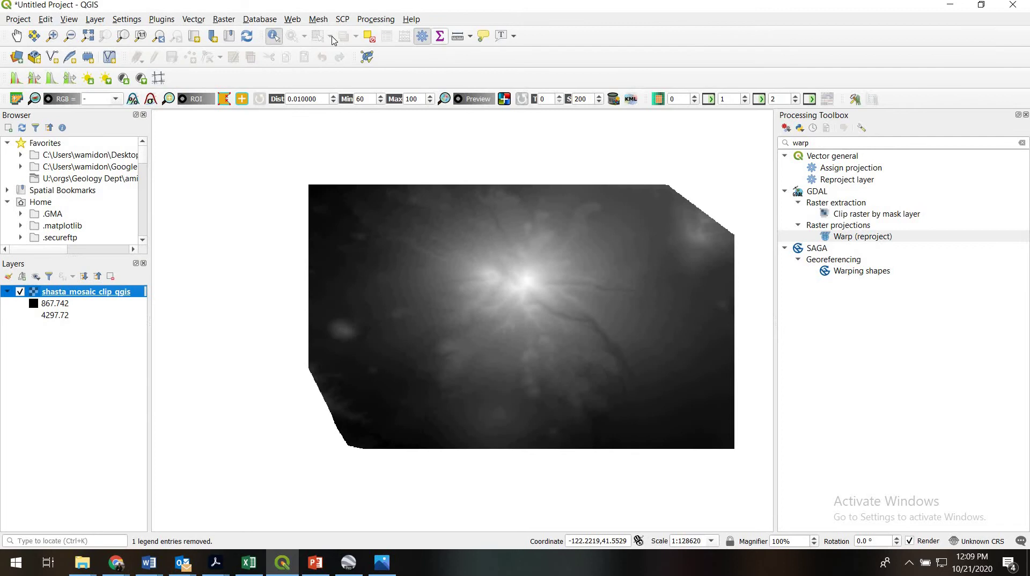
{"action": "left_click", "coordinate": [275, 38]}
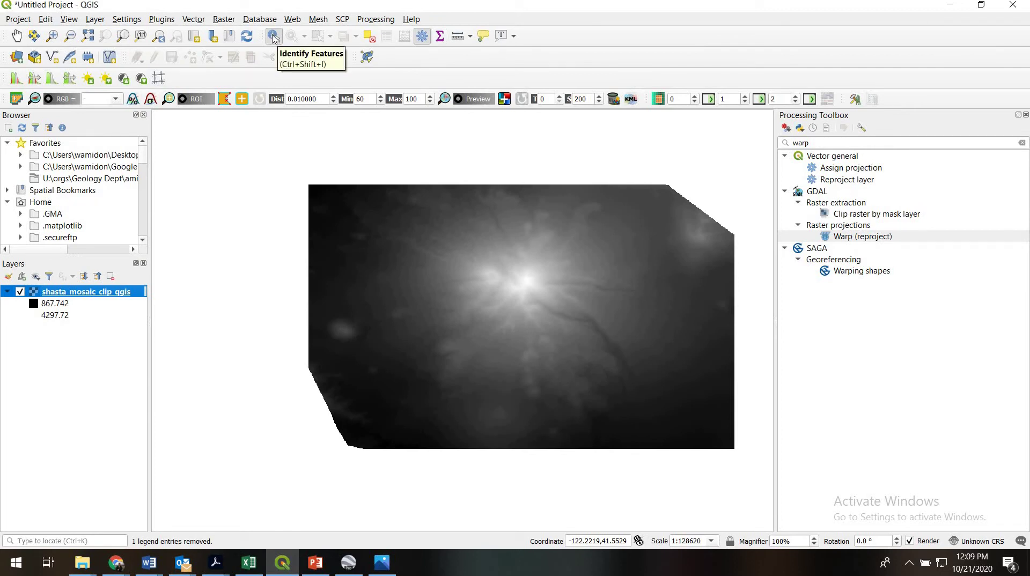
{"action": "left_click", "coordinate": [555, 285]}
{"action": "left_click", "coordinate": [523, 323]}
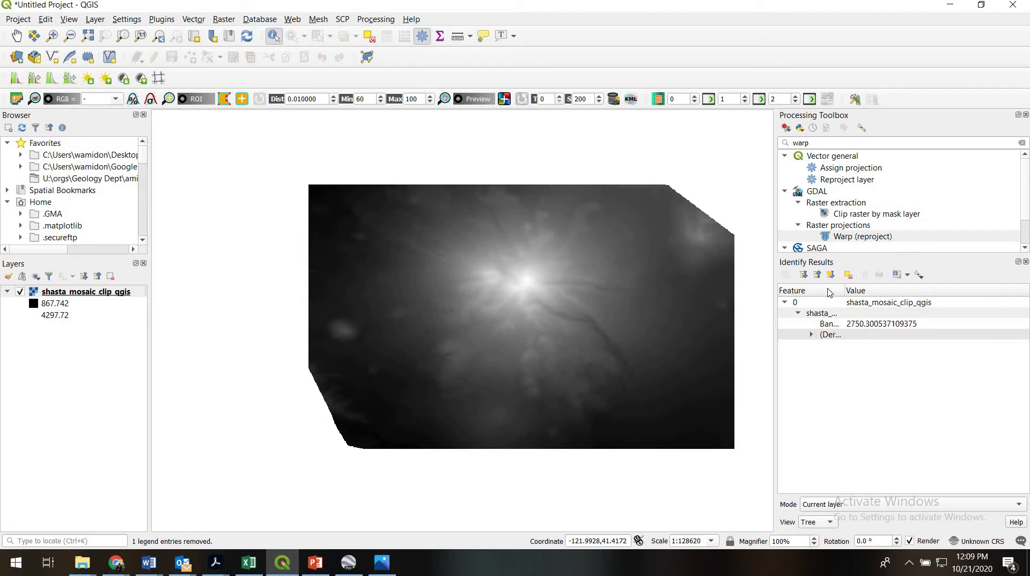
{"action": "left_click", "coordinate": [1025, 262]}
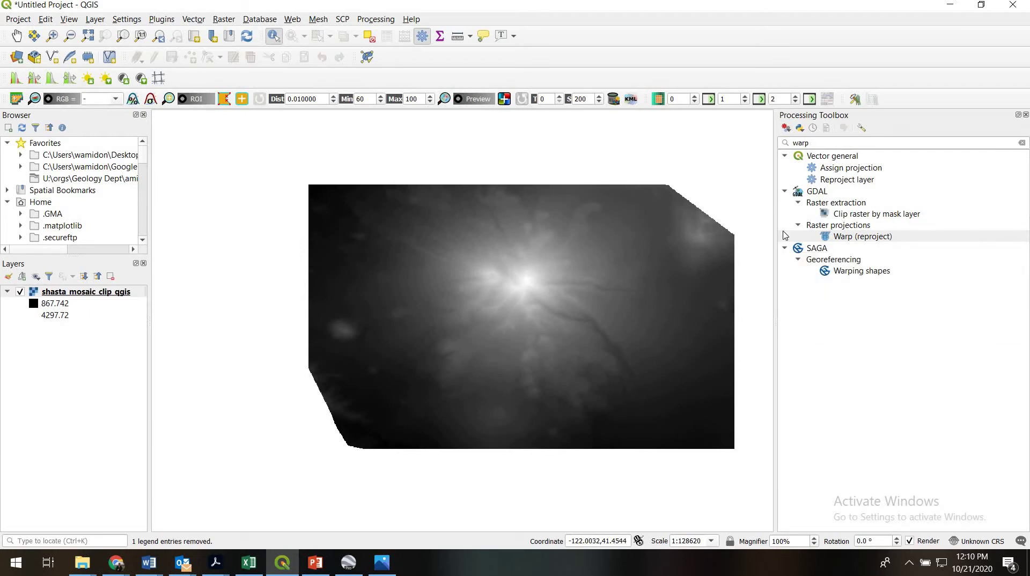
- Open Warp (reproject) and set its target CRS to EPSG:26910 - NAD83 / UTM zone 10N
{"action": "double_click", "coordinate": [842, 237]}
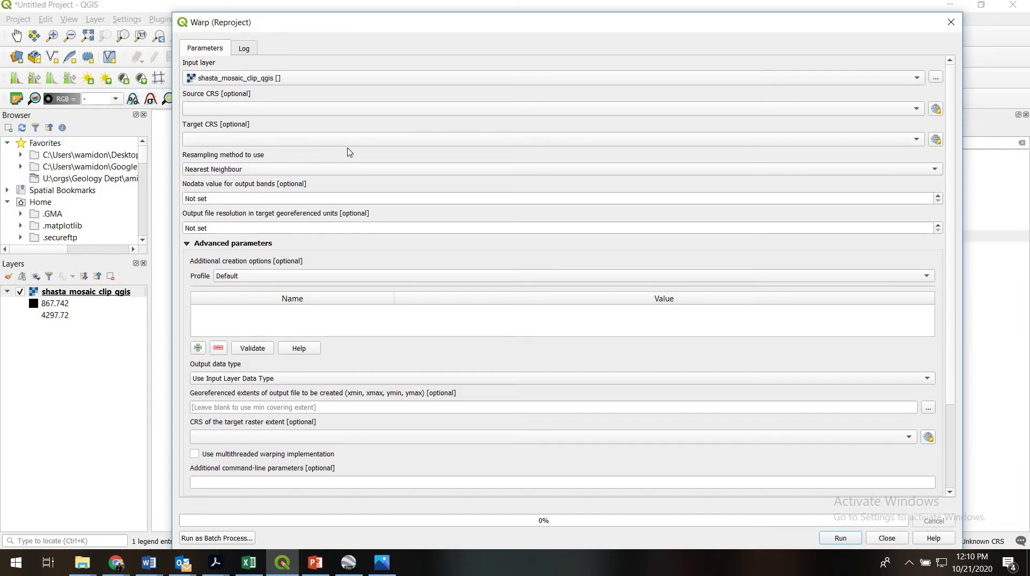
{"action": "left_click", "coordinate": [615, 140]}
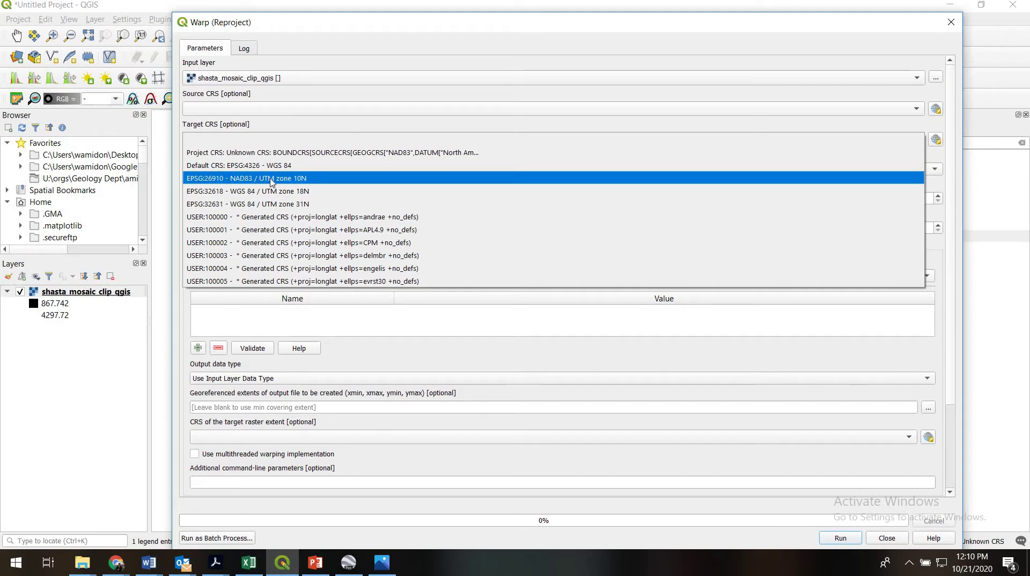
{"action": "left_click", "coordinate": [299, 182]}
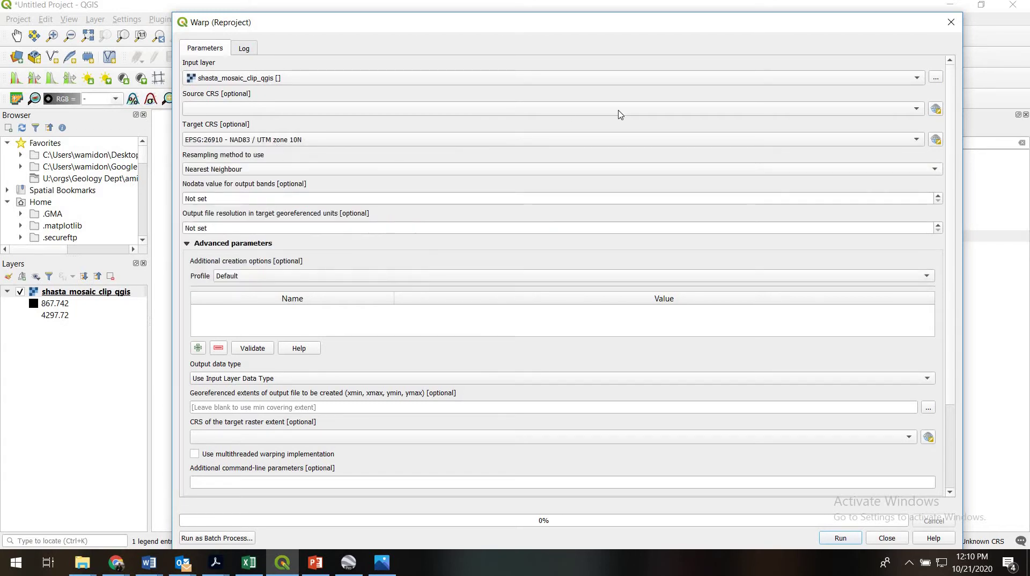
{"action": "left_click", "coordinate": [936, 140]}
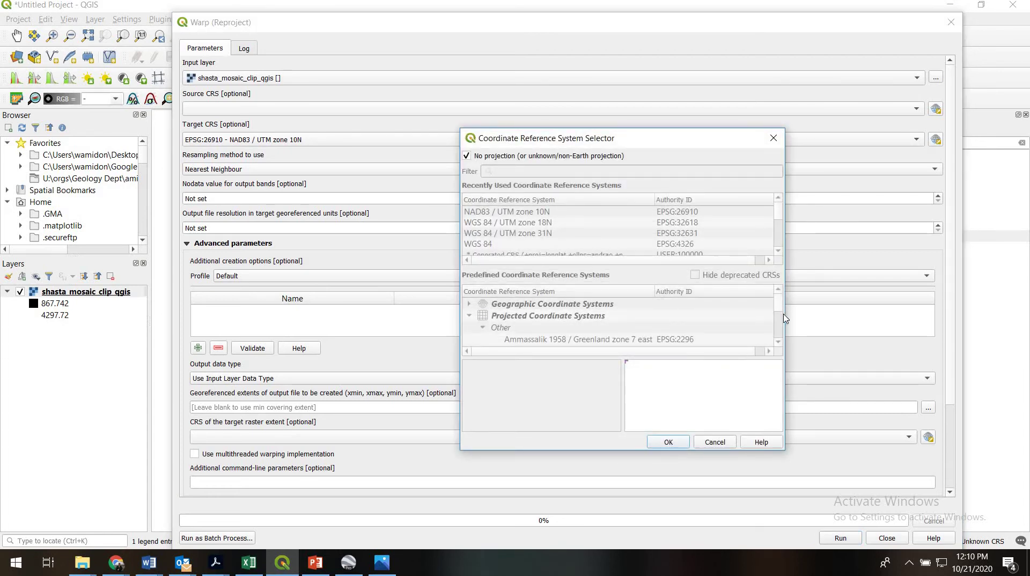
{"action": "left_click", "coordinate": [562, 160]}
{"action": "mouse_move", "coordinate": [778, 306]}
{"action": "left_mouse_down"}
{"action": "mouse_move", "coordinate": [784, 318]}
{"action": "mouse_move", "coordinate": [778, 294]}
{"action": "left_mouse_up"}
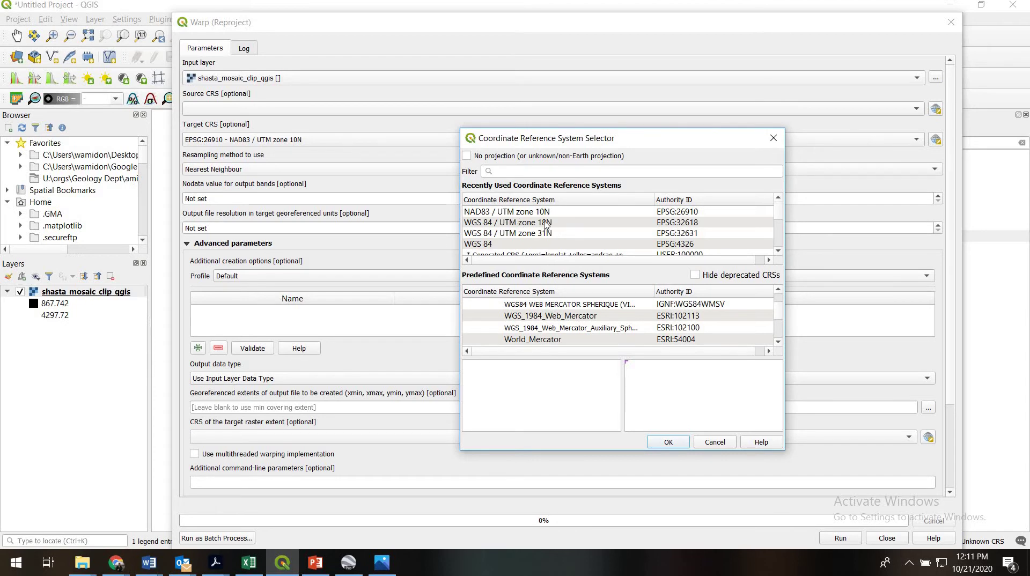
{"action": "left_click", "coordinate": [715, 442]}
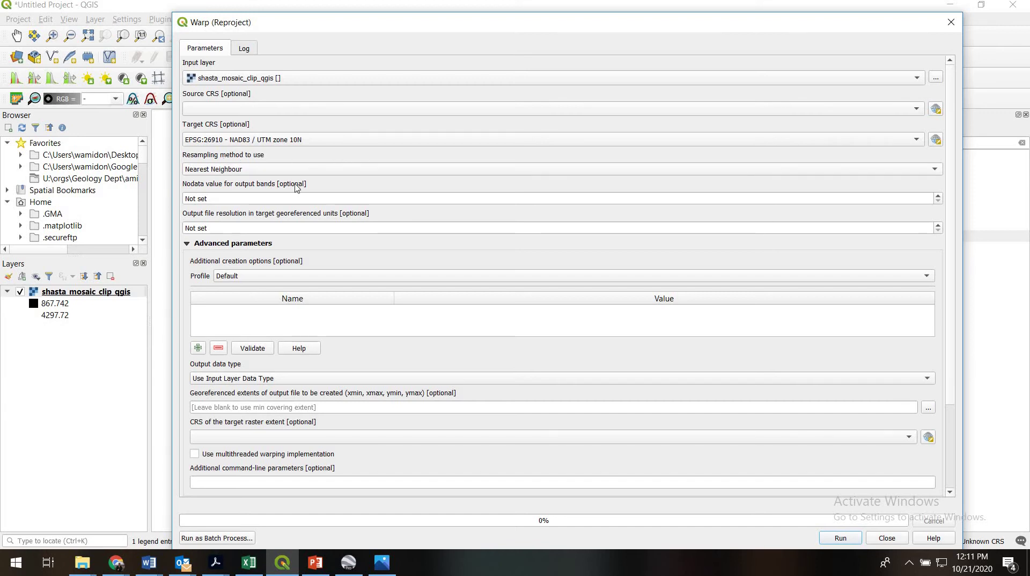
- Set the warp resampling method to Bilinear and the output data type to UInt16
{"action": "left_click", "coordinate": [460, 171]}
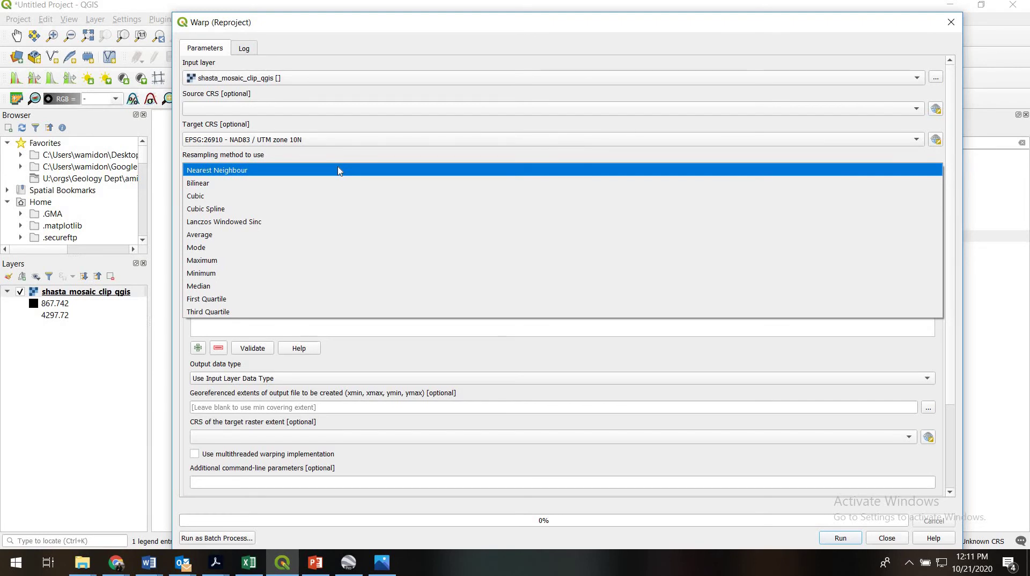
{"action": "left_click", "coordinate": [200, 185]}
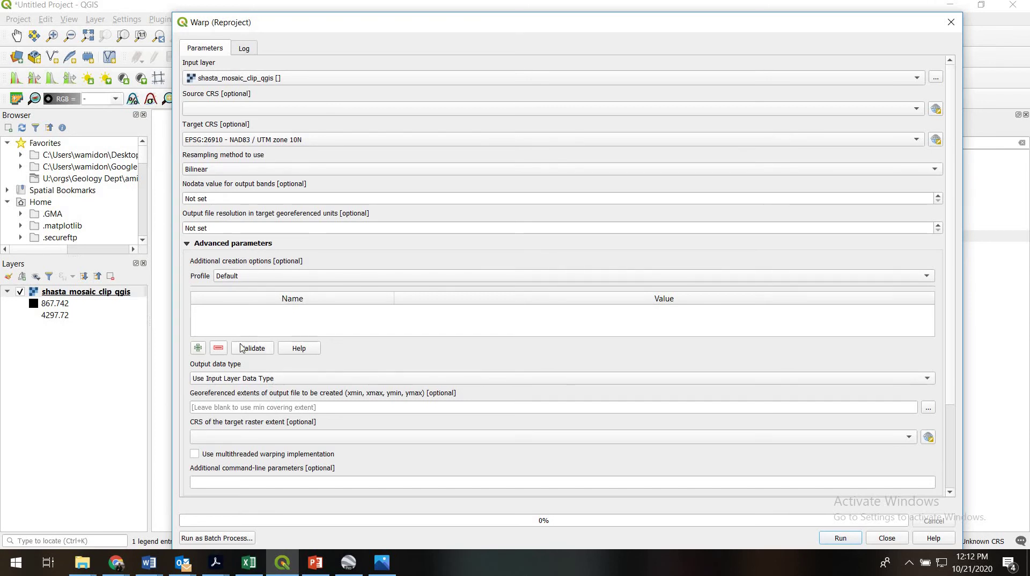
{"action": "left_click", "coordinate": [267, 379]}
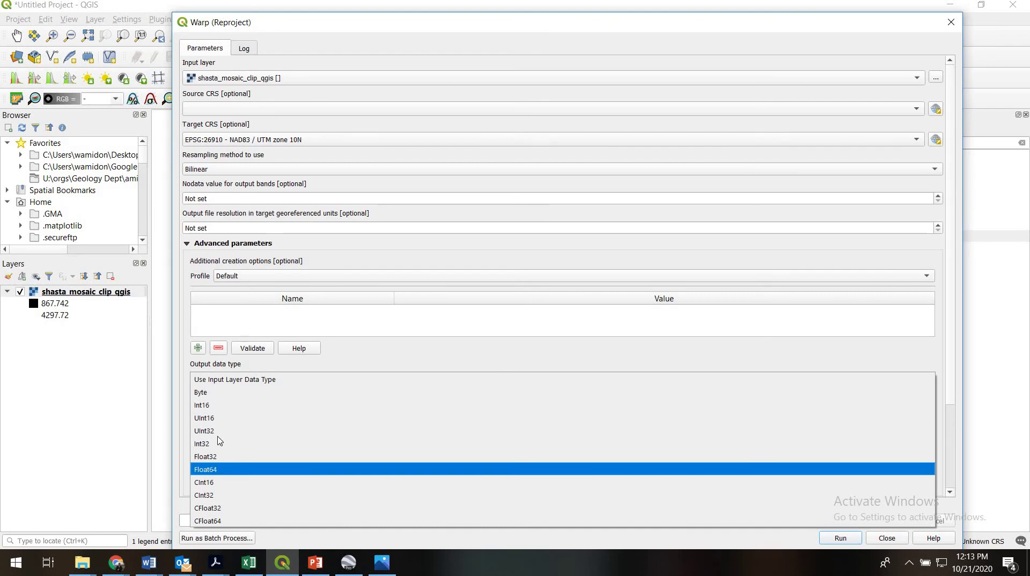
{"action": "left_click", "coordinate": [214, 417]}
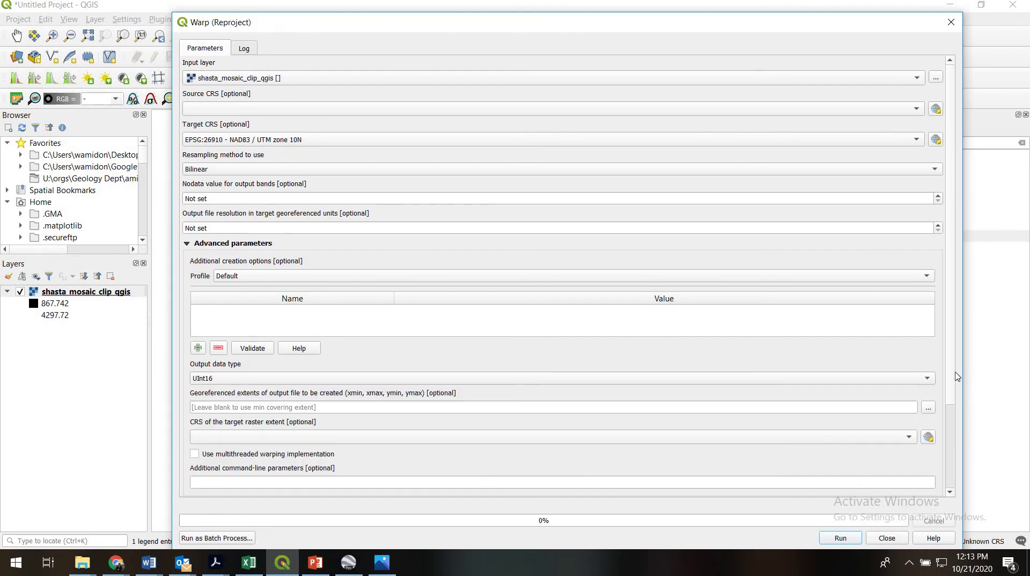
{"action": "scroll", "coordinate": [950, 472], "scroll_direction": "down", "scroll_amount": 3}
{"action": "scroll", "coordinate": [950, 475], "scroll_direction": "down", "scroll_amount": 1}
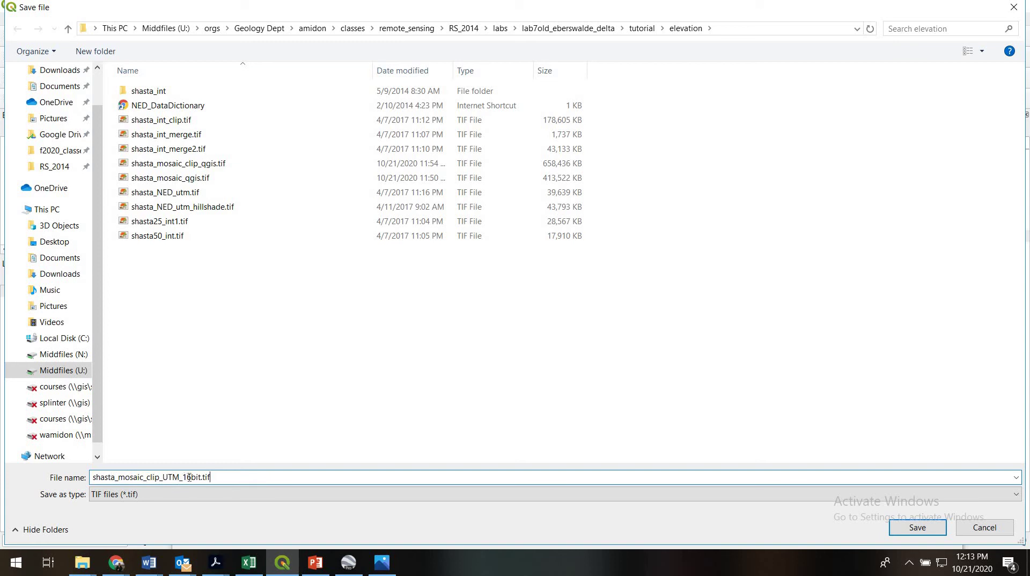
- Save the output as shasta_mosaic_clip_UTM_16bit.tif, run the warp, and close the dialog
{"action": "left_click", "coordinate": [915, 528]}
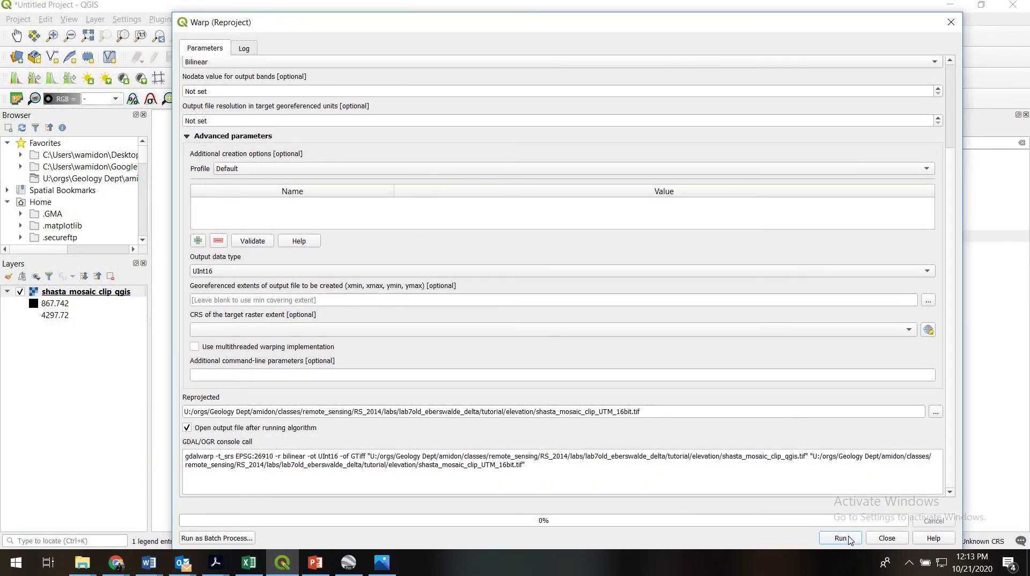
{"action": "left_click", "coordinate": [850, 540]}
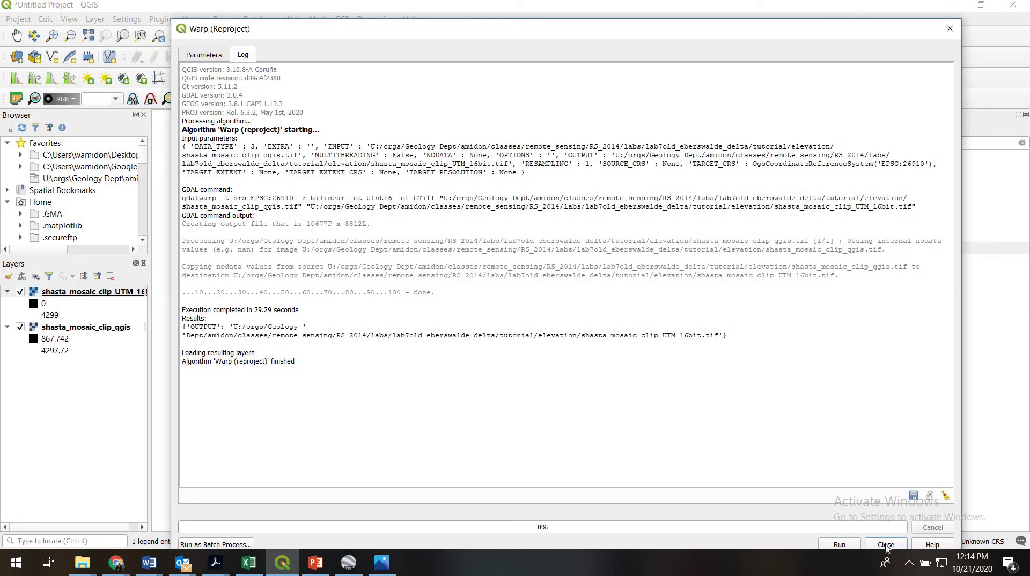
{"action": "left_click", "coordinate": [885, 545]}
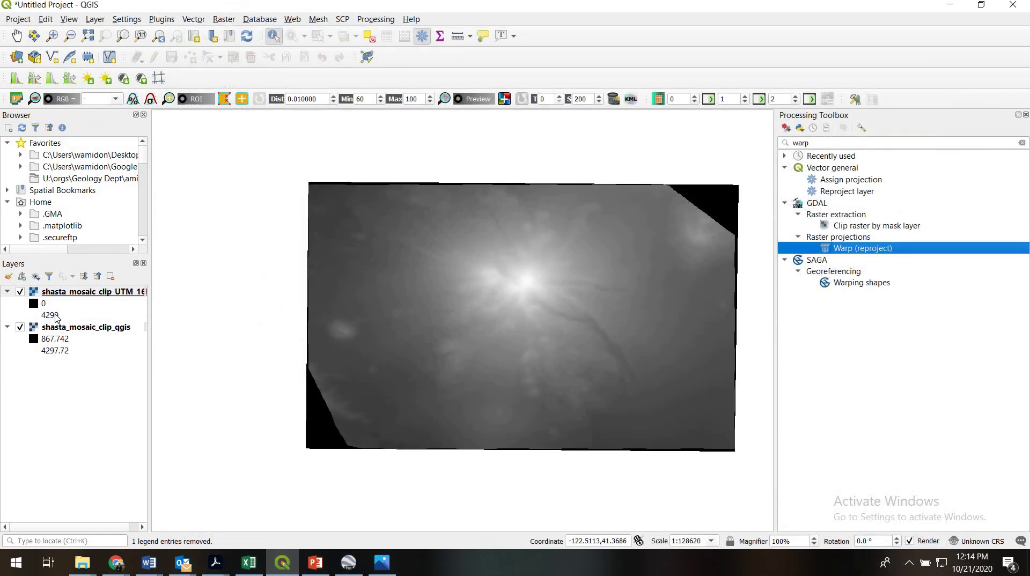
{"action": "right_click", "coordinate": [107, 292]}
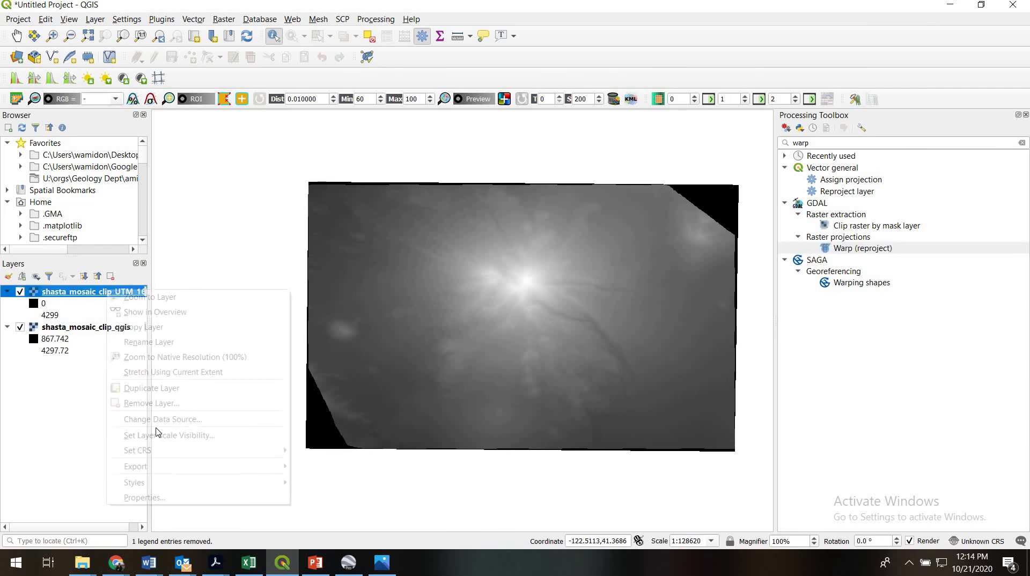
{"action": "left_click", "coordinate": [169, 497]}
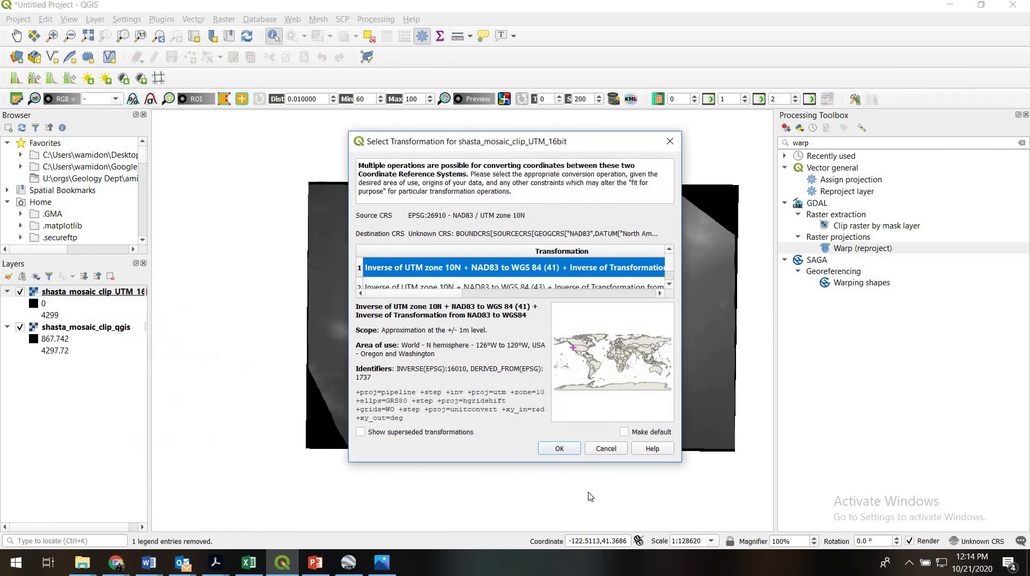
{"action": "left_click", "coordinate": [559, 448]}
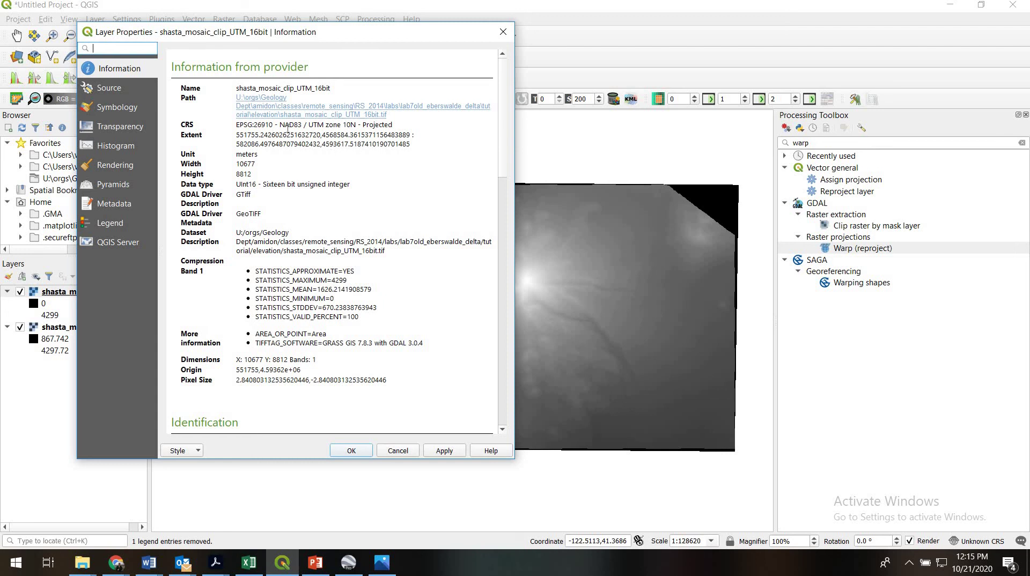
{"action": "left_click_drag", "start_coordinate": [282, 124], "coordinate": [279, 125]}
{"action": "left_click_drag", "start_coordinate": [356, 125], "coordinate": [367, 124]}
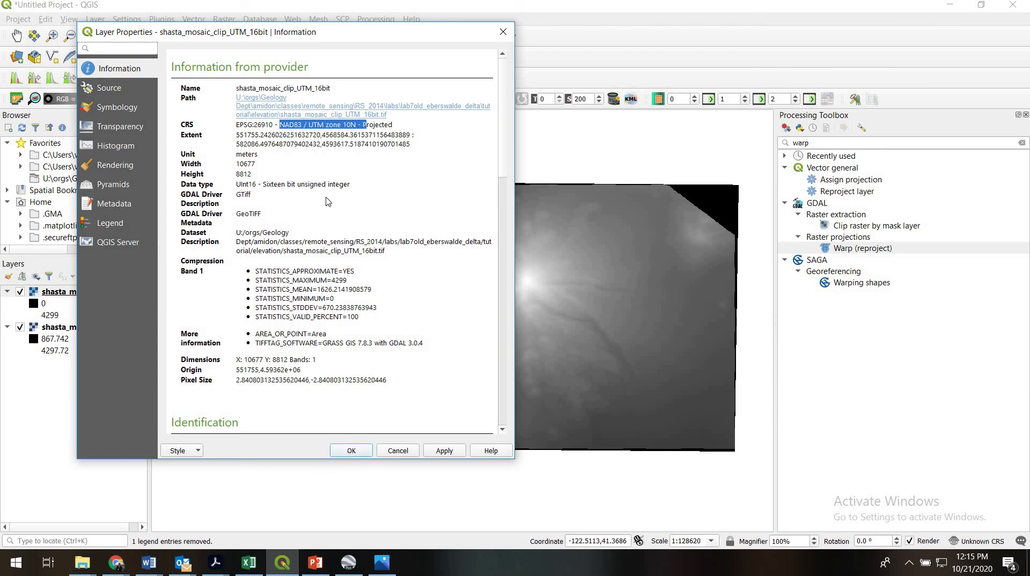
{"action": "left_click_drag", "start_coordinate": [263, 179], "coordinate": [351, 184]}
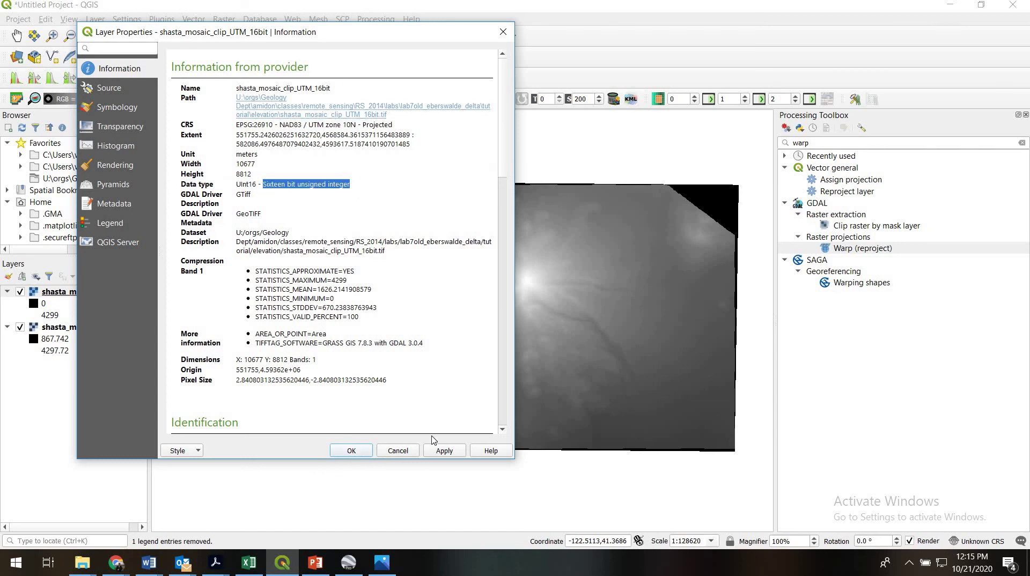
{"action": "left_click", "coordinate": [370, 449]}
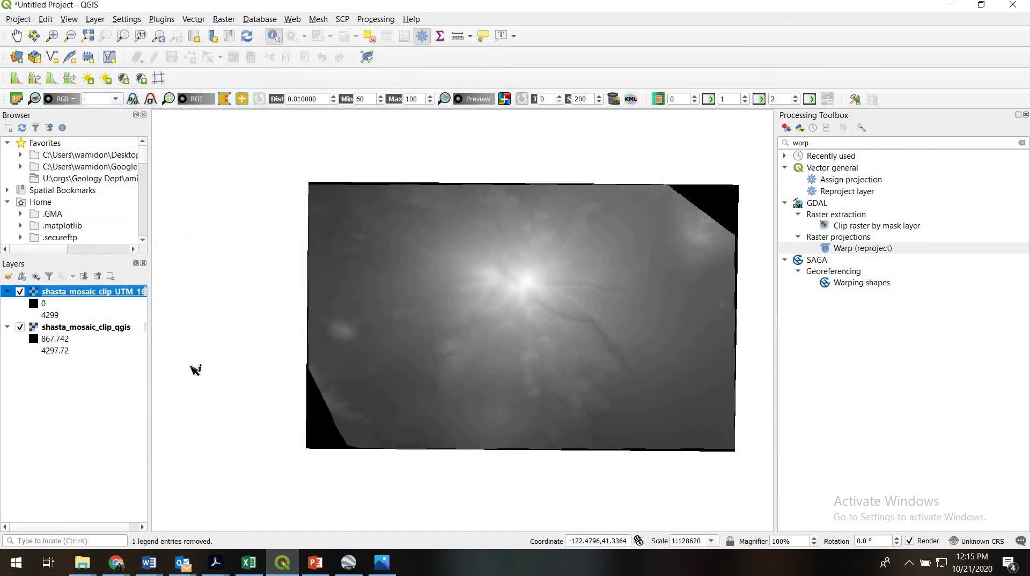
{"action": "left_click", "coordinate": [722, 204]}
- Confirm the black corner reads 0 and set 0 as additional no-data value for shasta_mosaic_clip_UTM_16bit
{"action": "left_click", "coordinate": [742, 236]}
{"action": "left_click", "coordinate": [726, 220]}
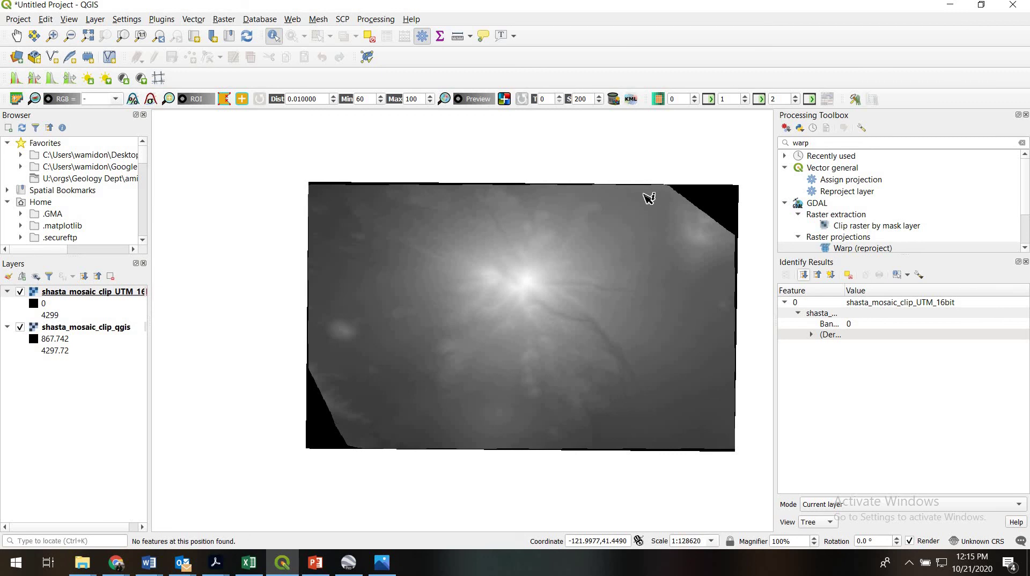
{"action": "right_click", "coordinate": [104, 293]}
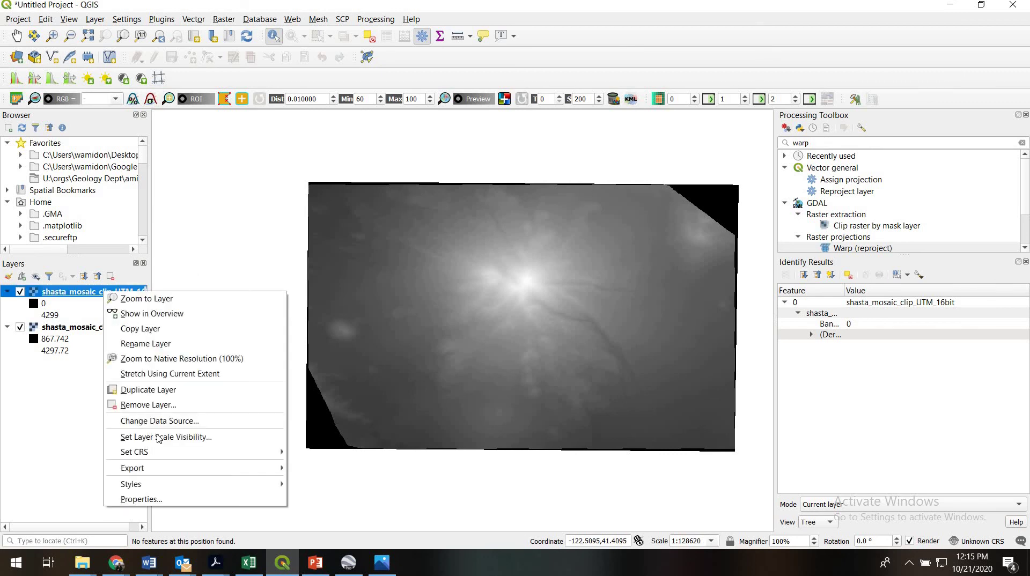
{"action": "left_click", "coordinate": [156, 497]}
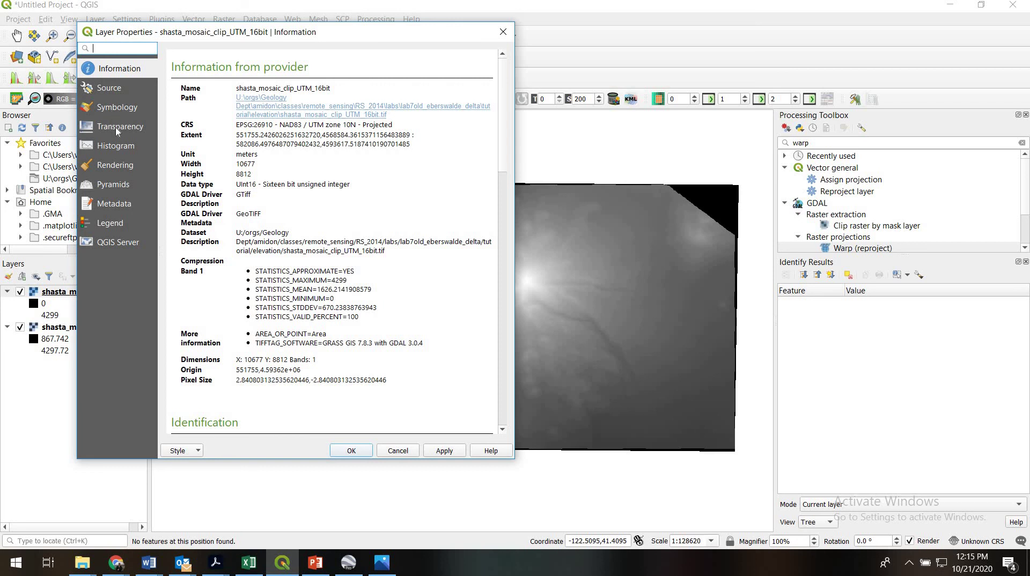
{"action": "left_click", "coordinate": [115, 128]}
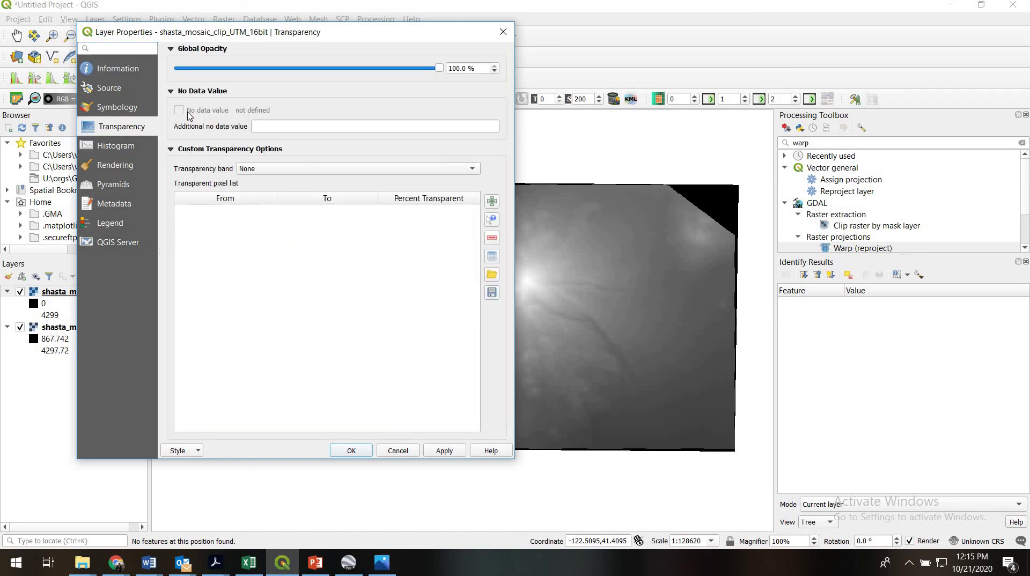
{"action": "left_click", "coordinate": [276, 128]}
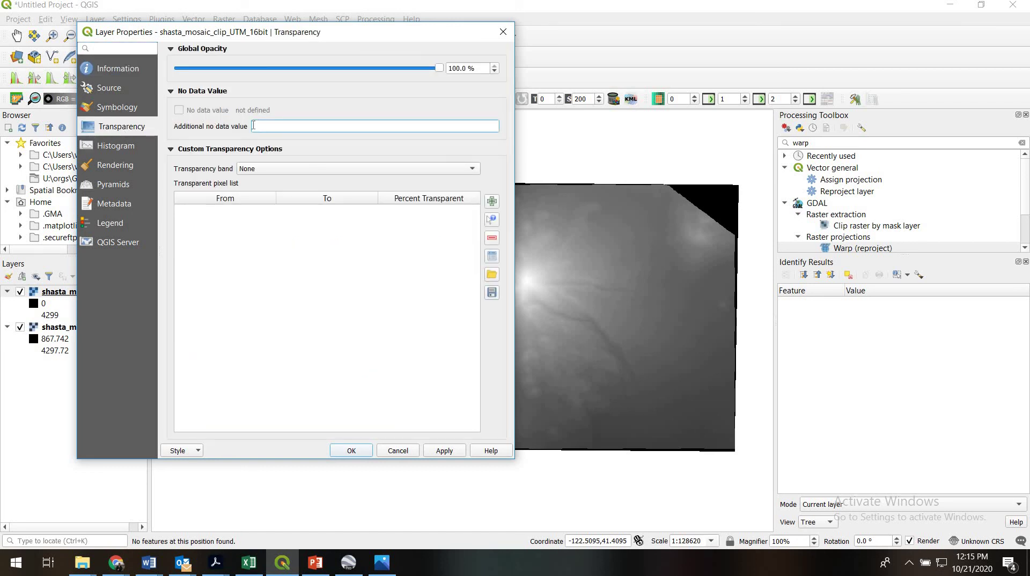
{"action": "left_click", "coordinate": [359, 450]}
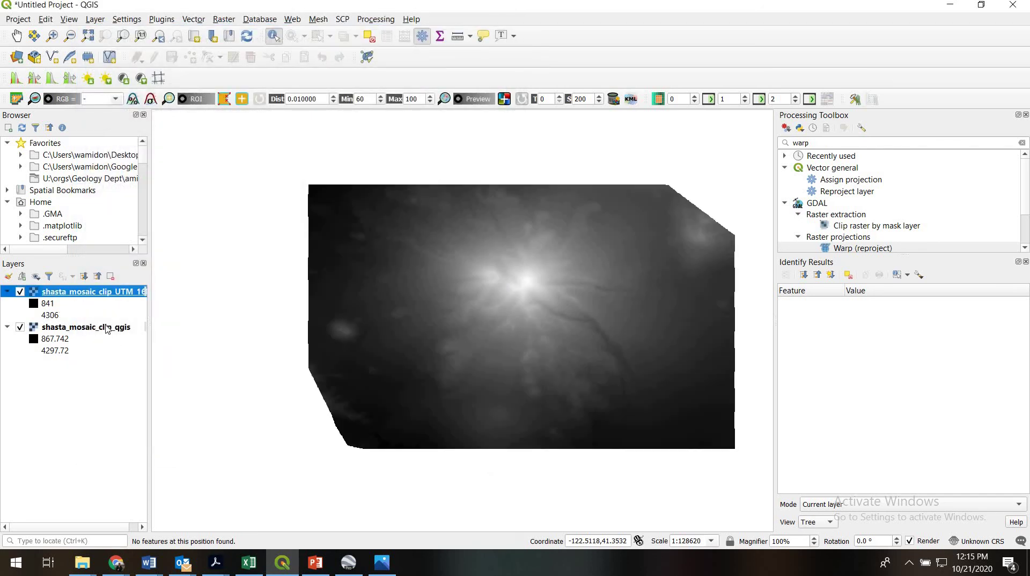
- Remove the original shasta_mosaic_clip_qgis layer from the project
{"action": "left_click", "coordinate": [106, 325]}
{"action": "right_click", "coordinate": [106, 325]}
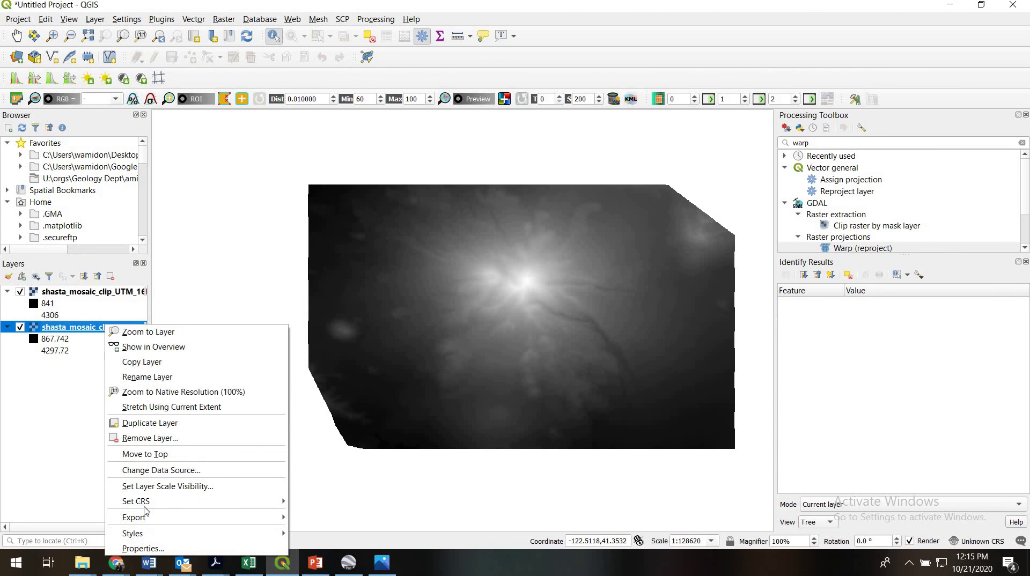
{"action": "left_click", "coordinate": [155, 440]}
{"action": "left_click", "coordinate": [510, 295]}
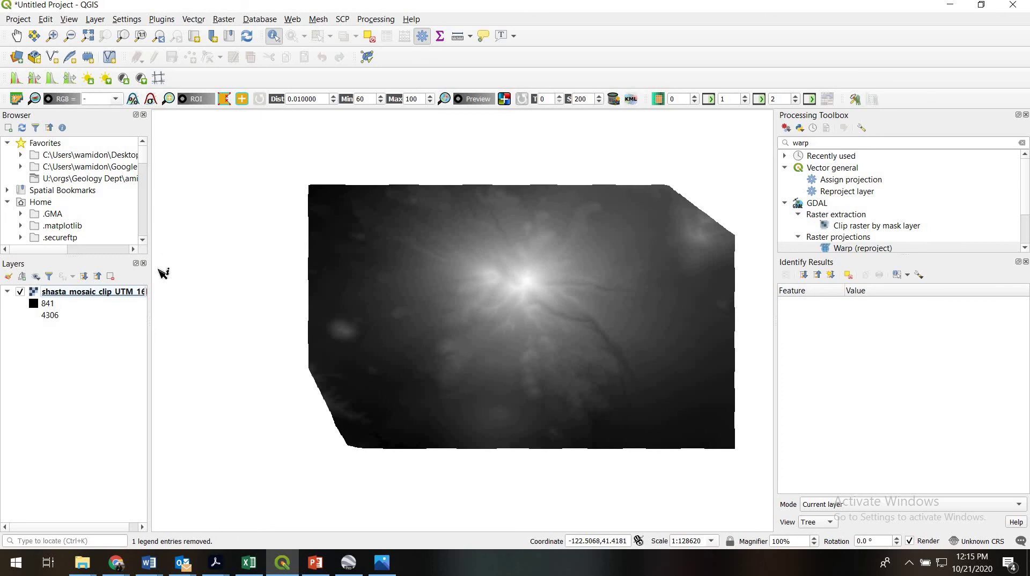